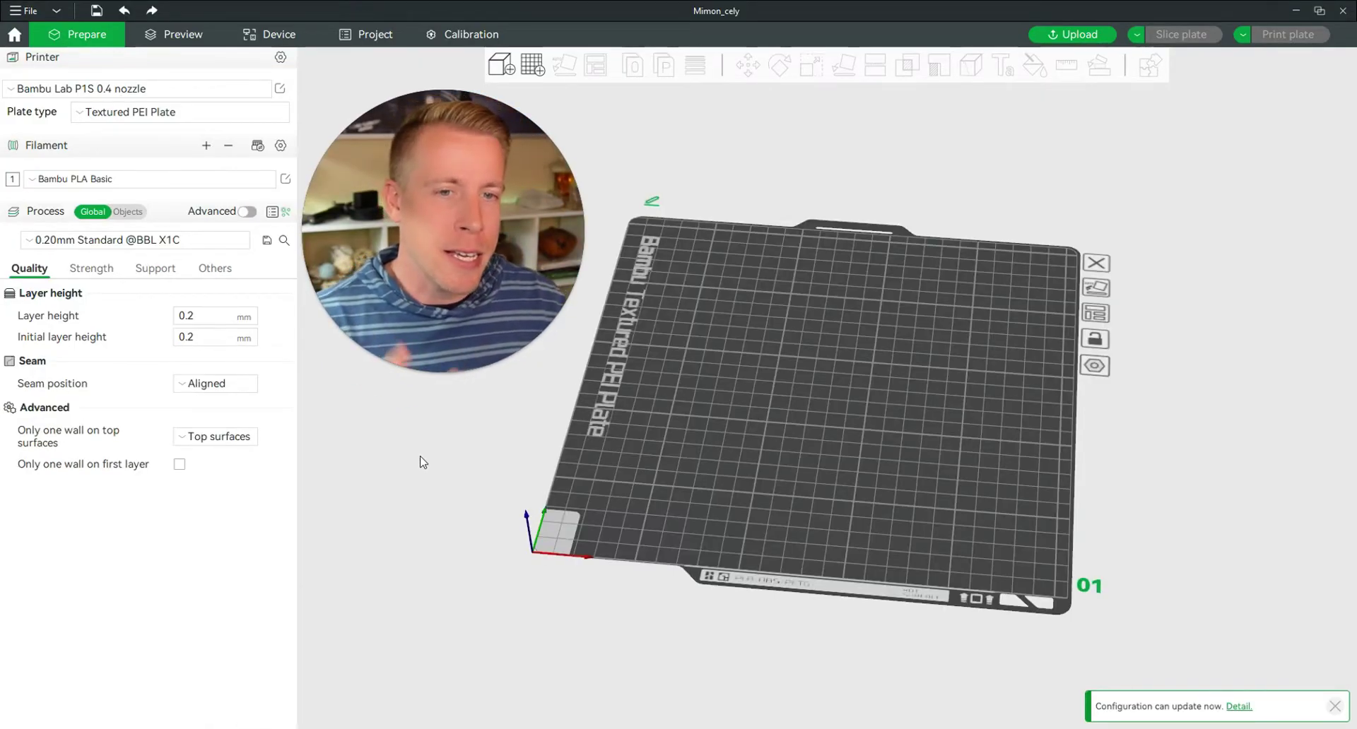
Load the Mimon_cely.stl Minion model onto the plate
{"action": "left_click", "coordinate": [483, 315]}
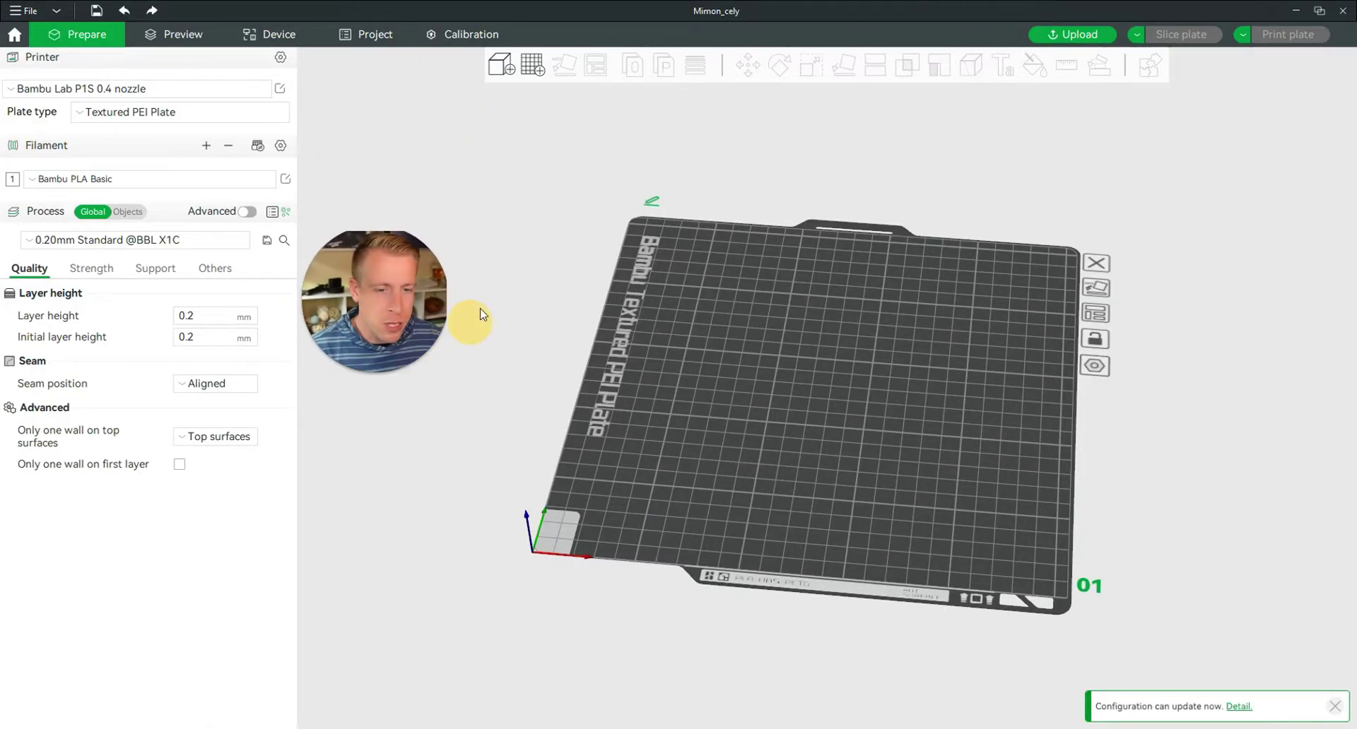
{"action": "left_click_drag", "start_coordinate": [418, 337], "coordinate": [458, 576]}
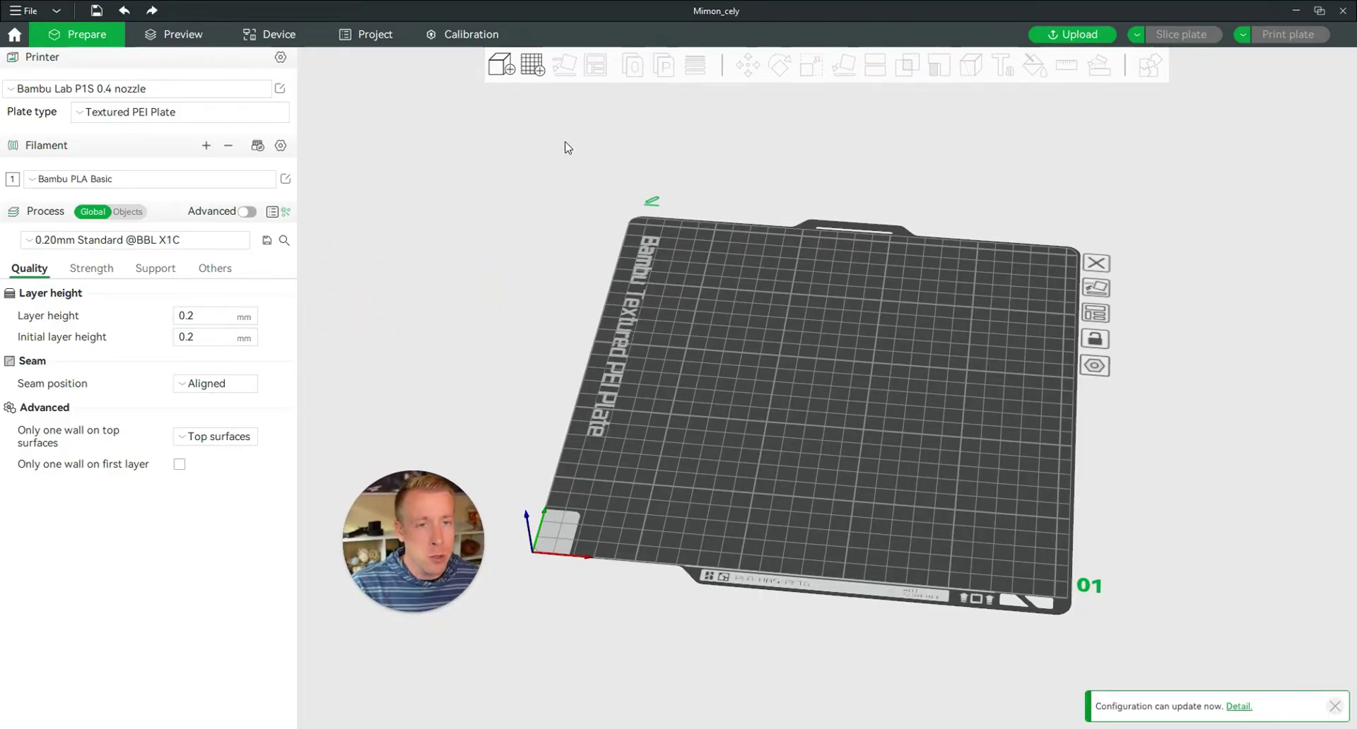
{"action": "left_click", "coordinate": [502, 67]}
{"action": "double_click", "coordinate": [209, 126]}
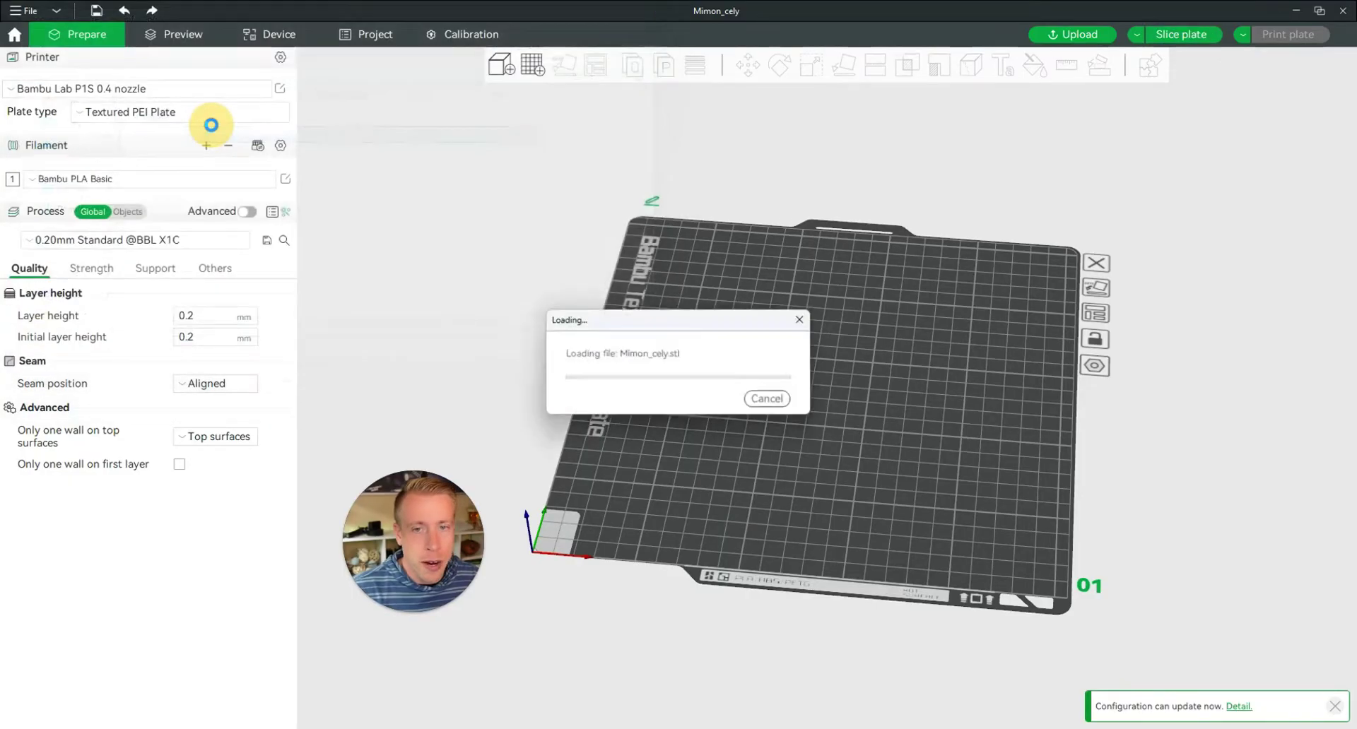
Shift the Minion toward the front of the plate
{"action": "left_click_drag", "start_coordinate": [958, 478], "coordinate": [905, 468]}
{"action": "left_click", "coordinate": [732, 490]}
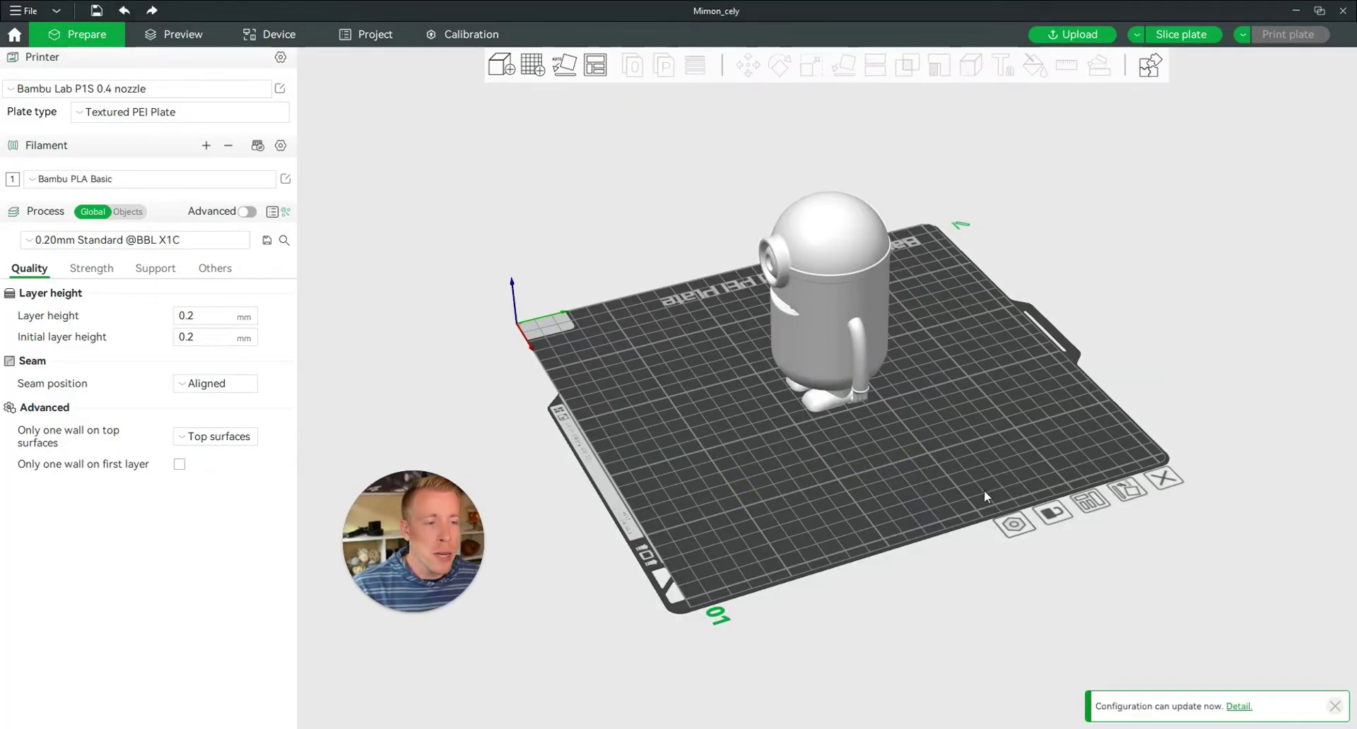
{"action": "left_click", "coordinate": [853, 317]}
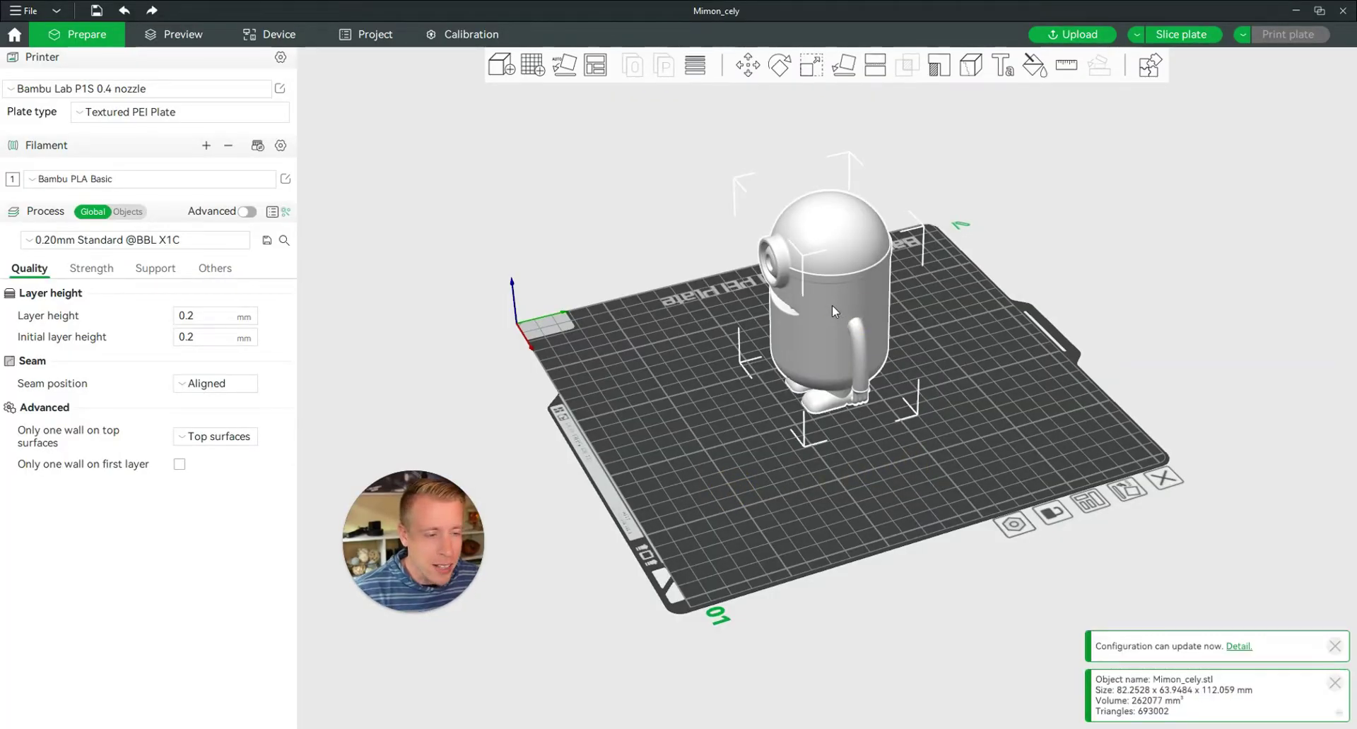
{"action": "left_click_drag", "start_coordinate": [832, 304], "coordinate": [817, 344]}
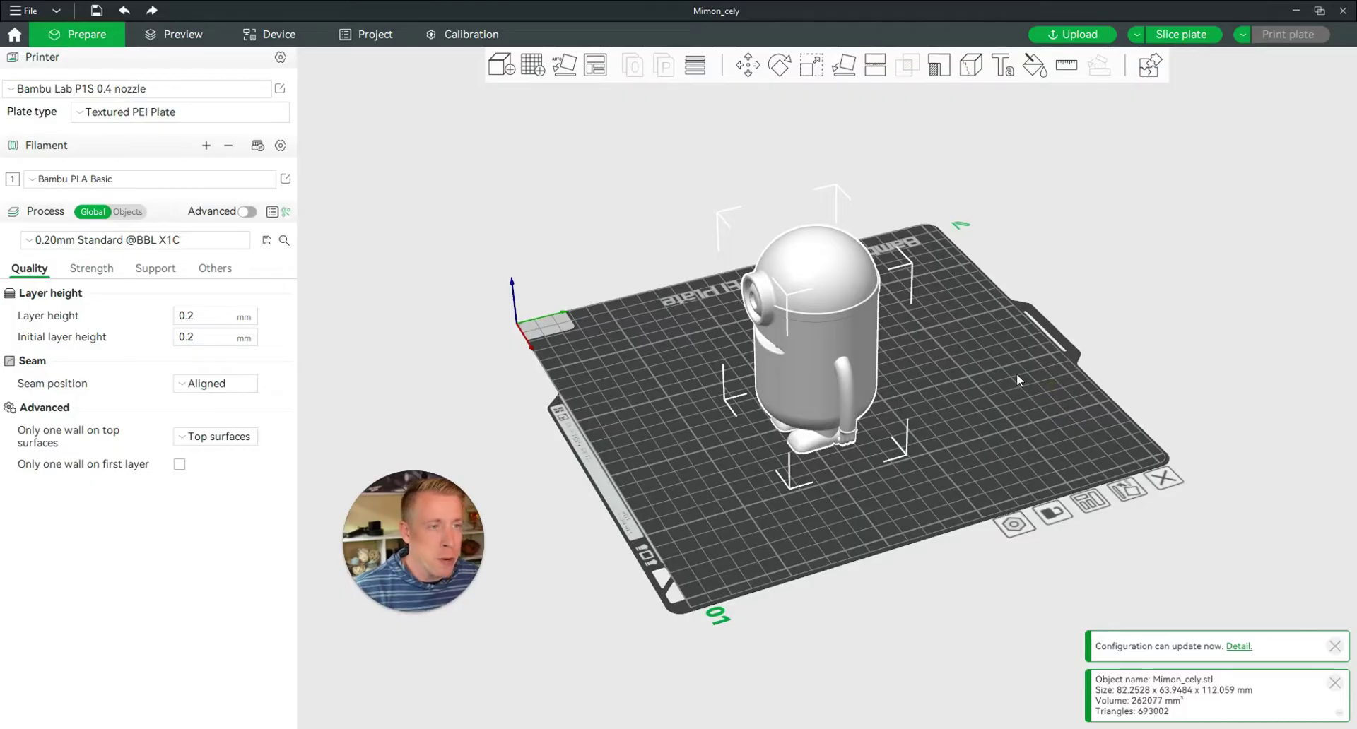
Start a planar cut on the Minion at 56.03 mm height and inspect the cut line from the side
{"action": "left_click", "coordinate": [877, 69]}
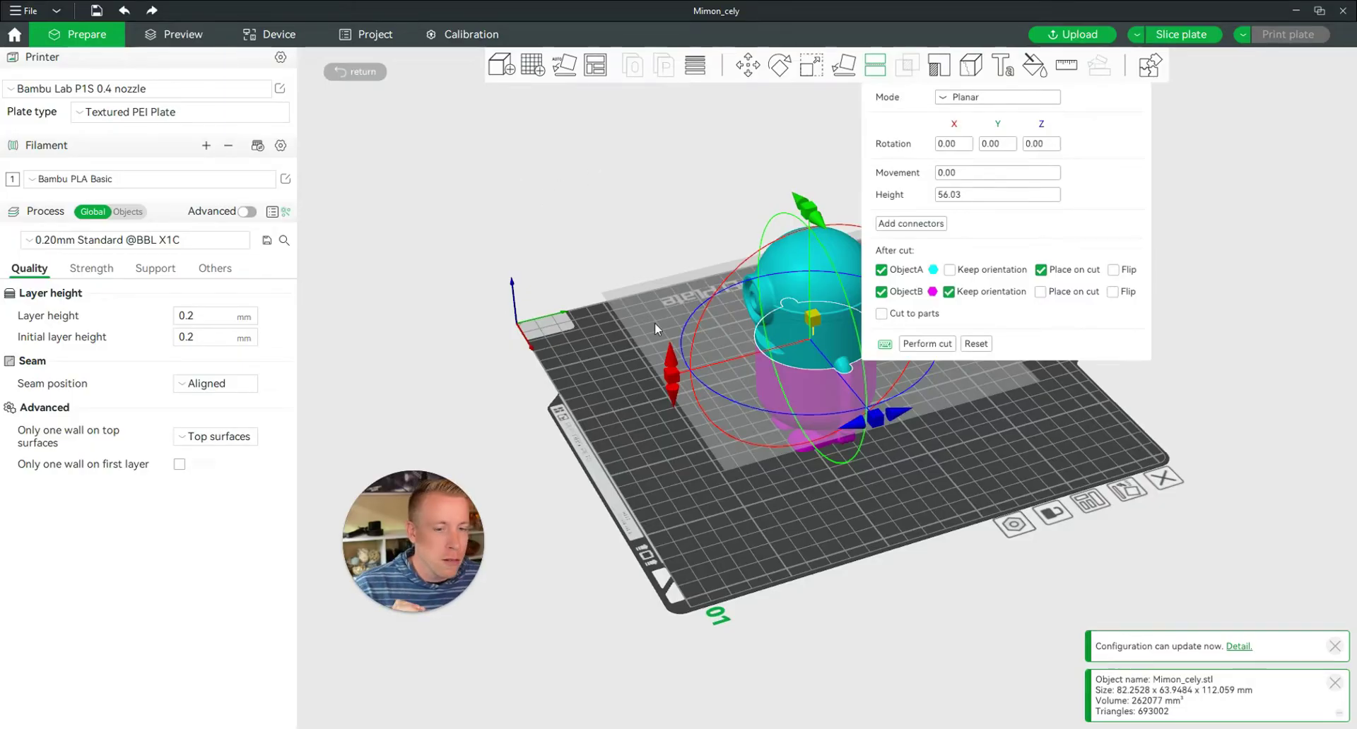
{"action": "left_click_drag", "start_coordinate": [986, 466], "coordinate": [899, 456]}
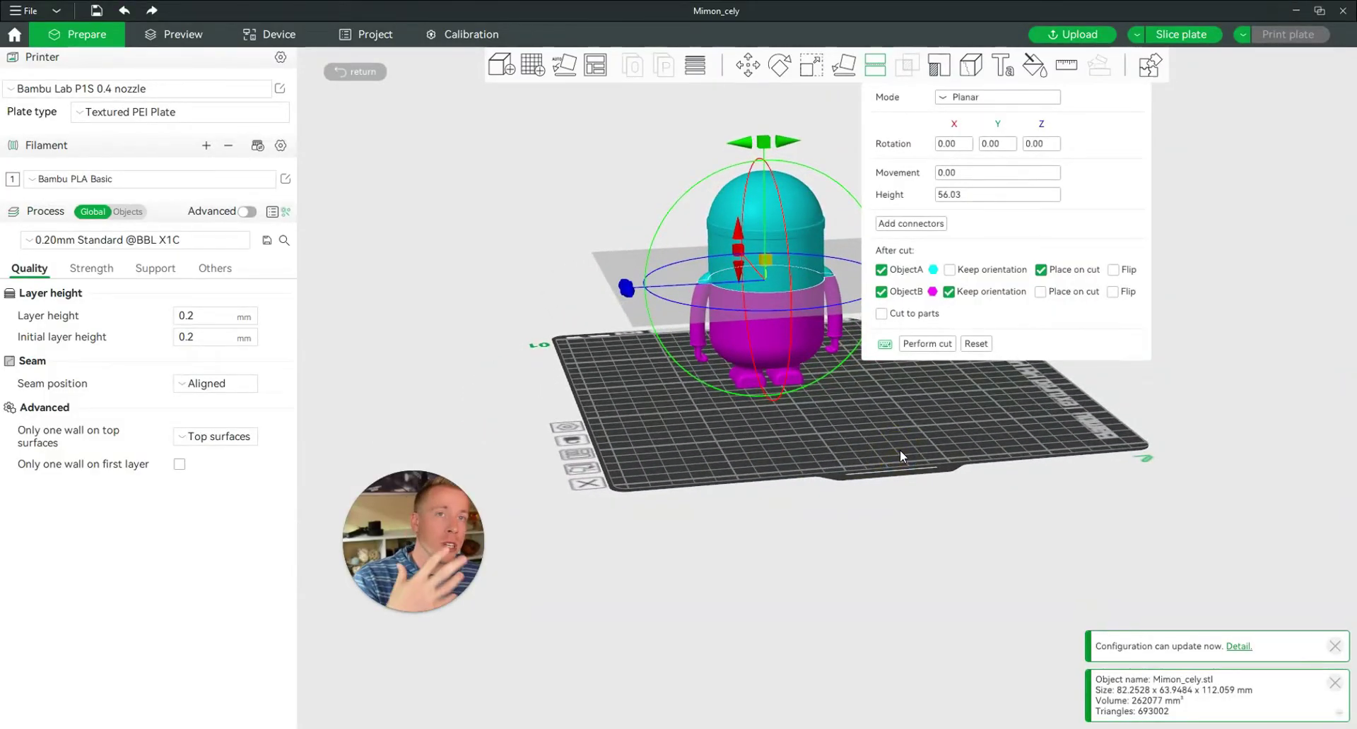
{"action": "mouse_move", "coordinate": [889, 419]}
{"action": "left_mouse_down"}
{"action": "mouse_move", "coordinate": [936, 410]}
{"action": "mouse_move", "coordinate": [909, 410]}
{"action": "left_mouse_up"}
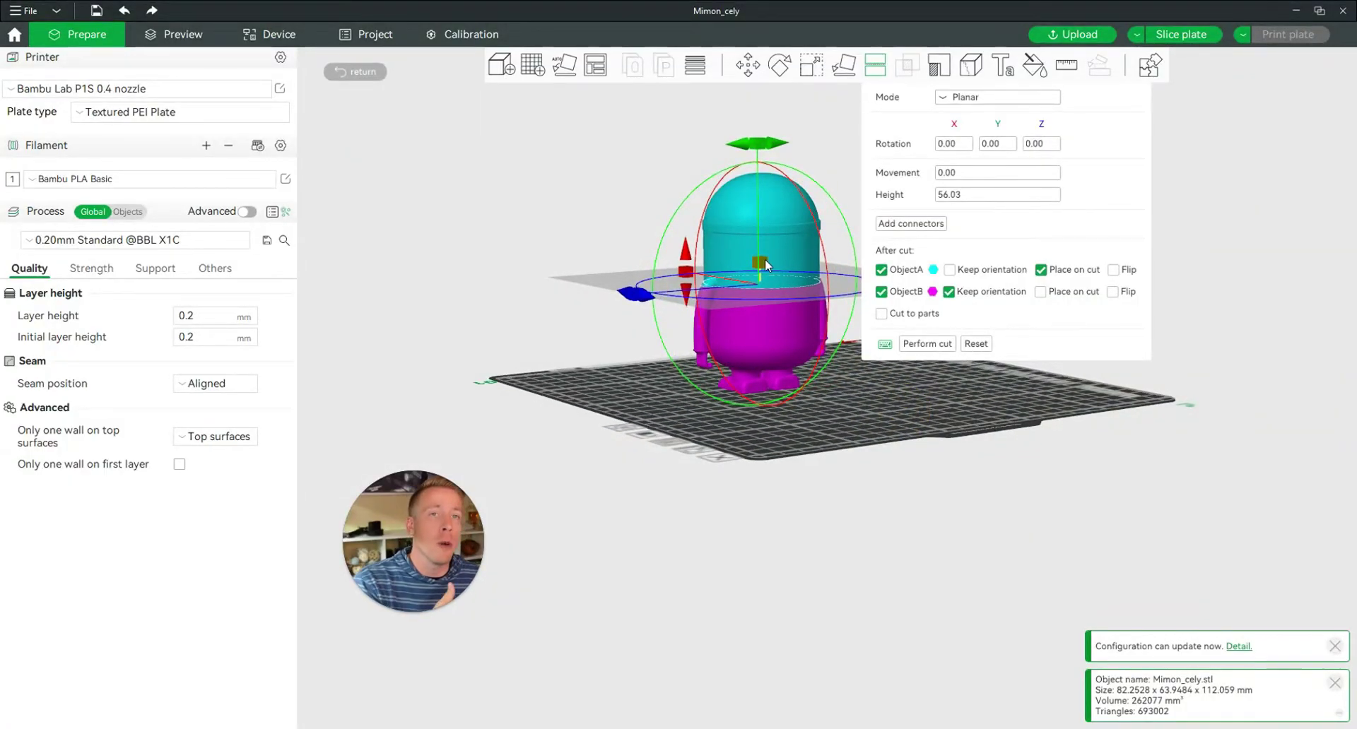
{"action": "scroll", "coordinate": [779, 375], "scroll_direction": "up", "scroll_amount": 5}
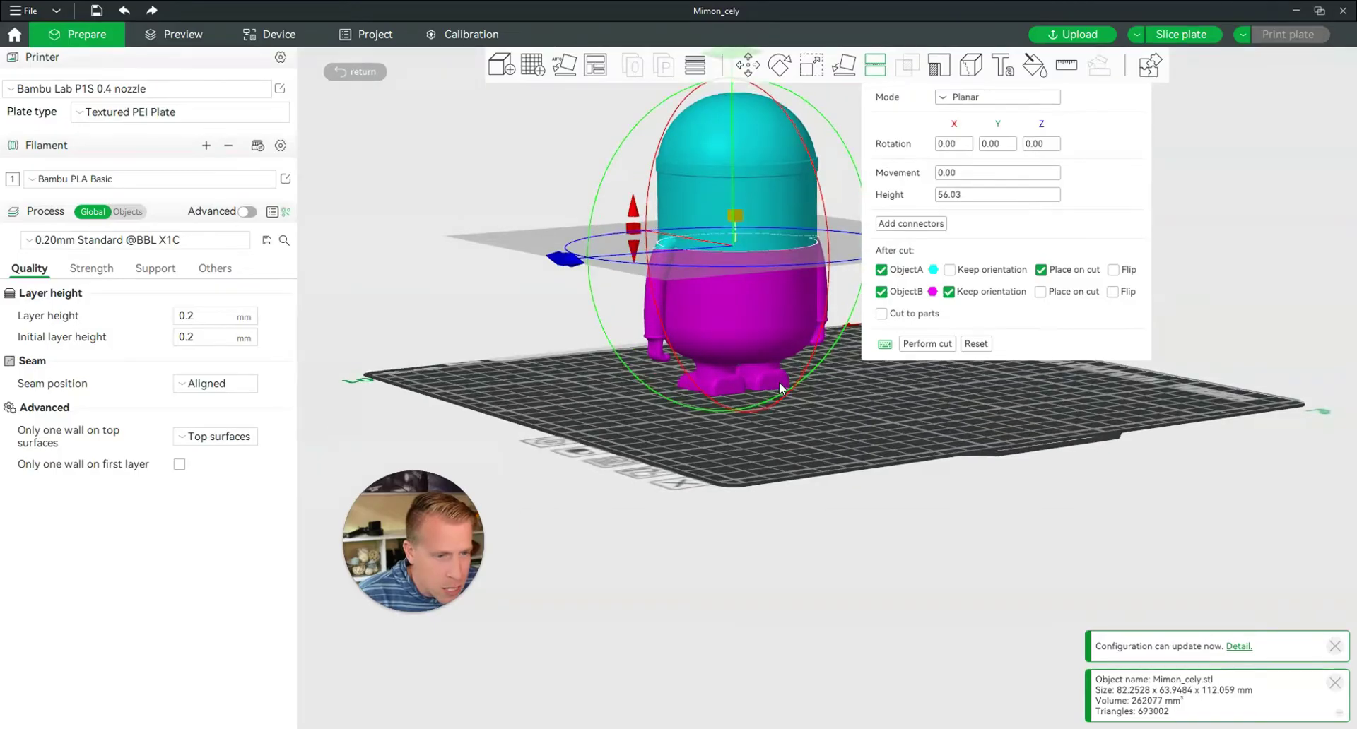
{"action": "left_click_drag", "start_coordinate": [779, 382], "coordinate": [838, 418]}
{"action": "scroll", "coordinate": [839, 420], "scroll_direction": "down", "scroll_amount": 4}
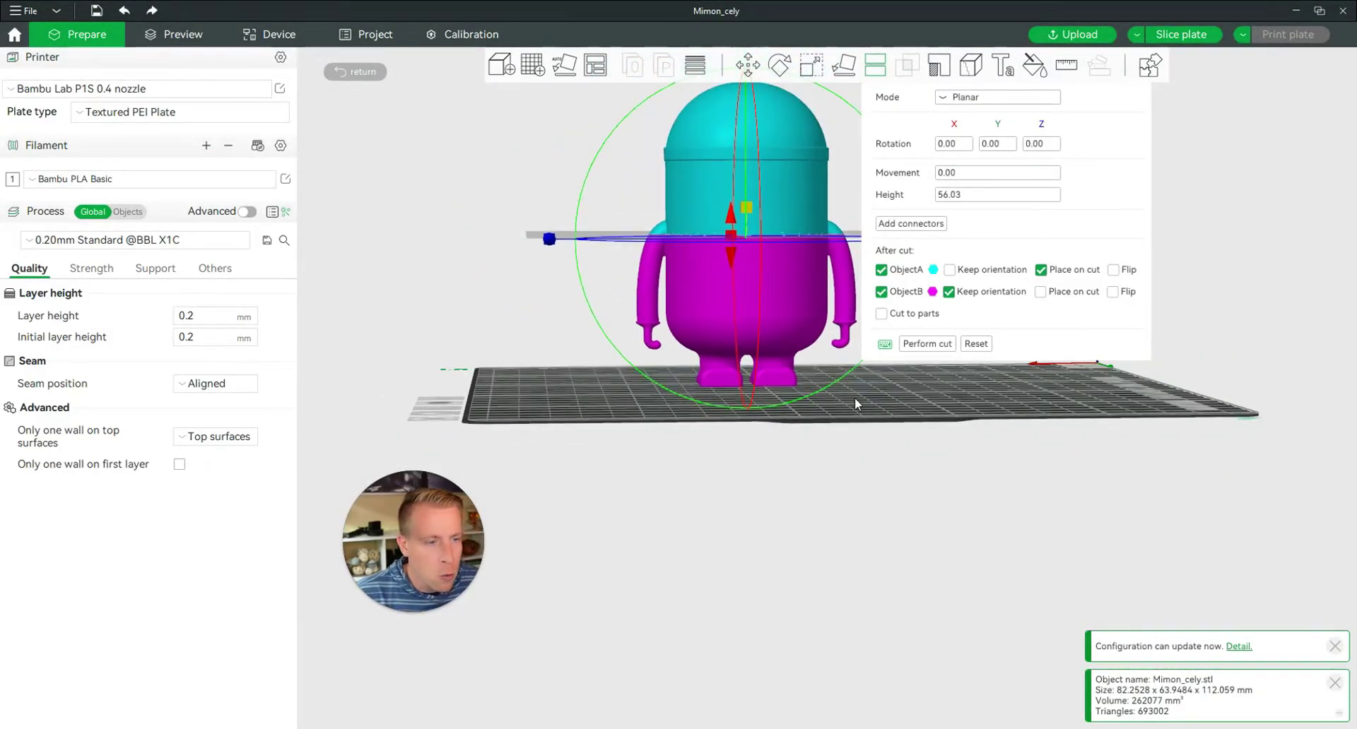
{"action": "mouse_move", "coordinate": [854, 402]}
{"action": "left_mouse_down"}
{"action": "mouse_move", "coordinate": [818, 403]}
{"action": "mouse_move", "coordinate": [875, 404]}
{"action": "left_mouse_up"}
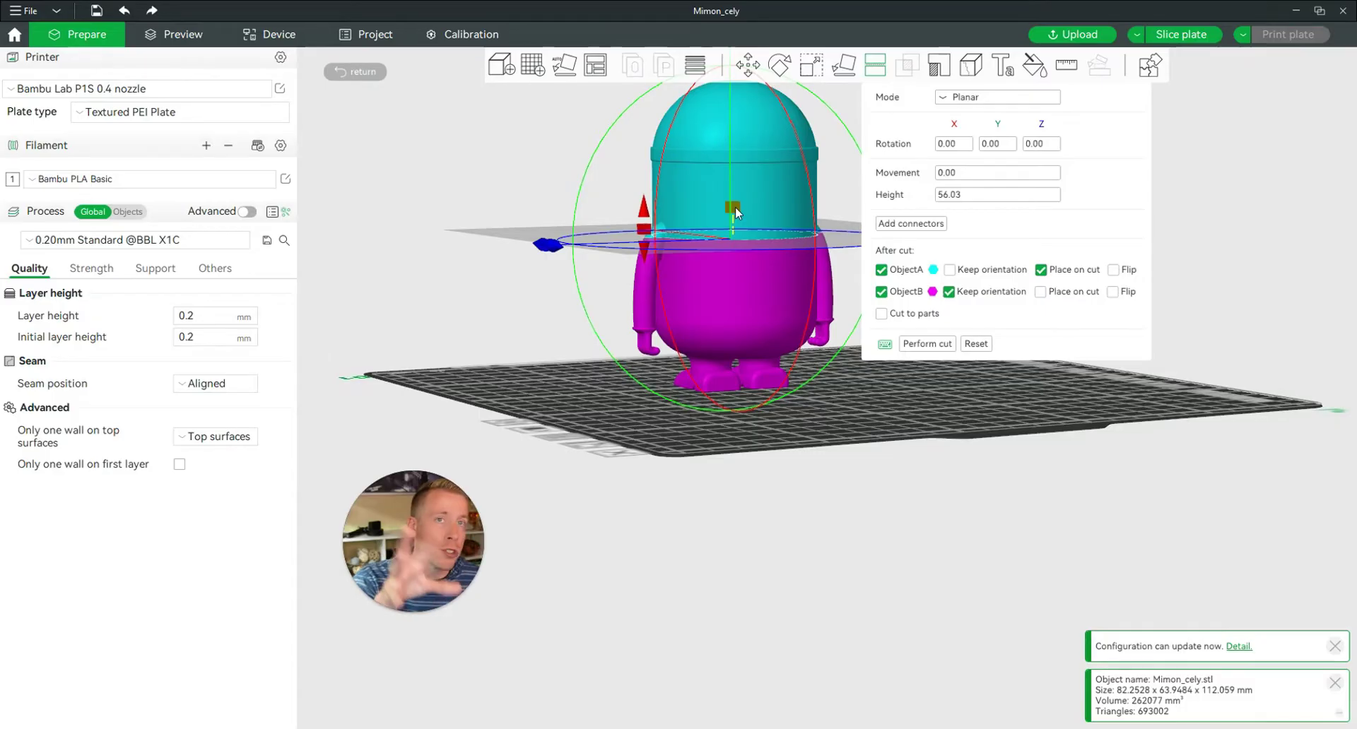
Raise the cut plane to 65.60 mm and tilt it -5.47° around X
{"action": "mouse_move", "coordinate": [735, 208]}
{"action": "left_mouse_down"}
{"action": "mouse_move", "coordinate": [735, 160]}
{"action": "mouse_move", "coordinate": [726, 252]}
{"action": "mouse_move", "coordinate": [731, 182]}
{"action": "left_mouse_up"}
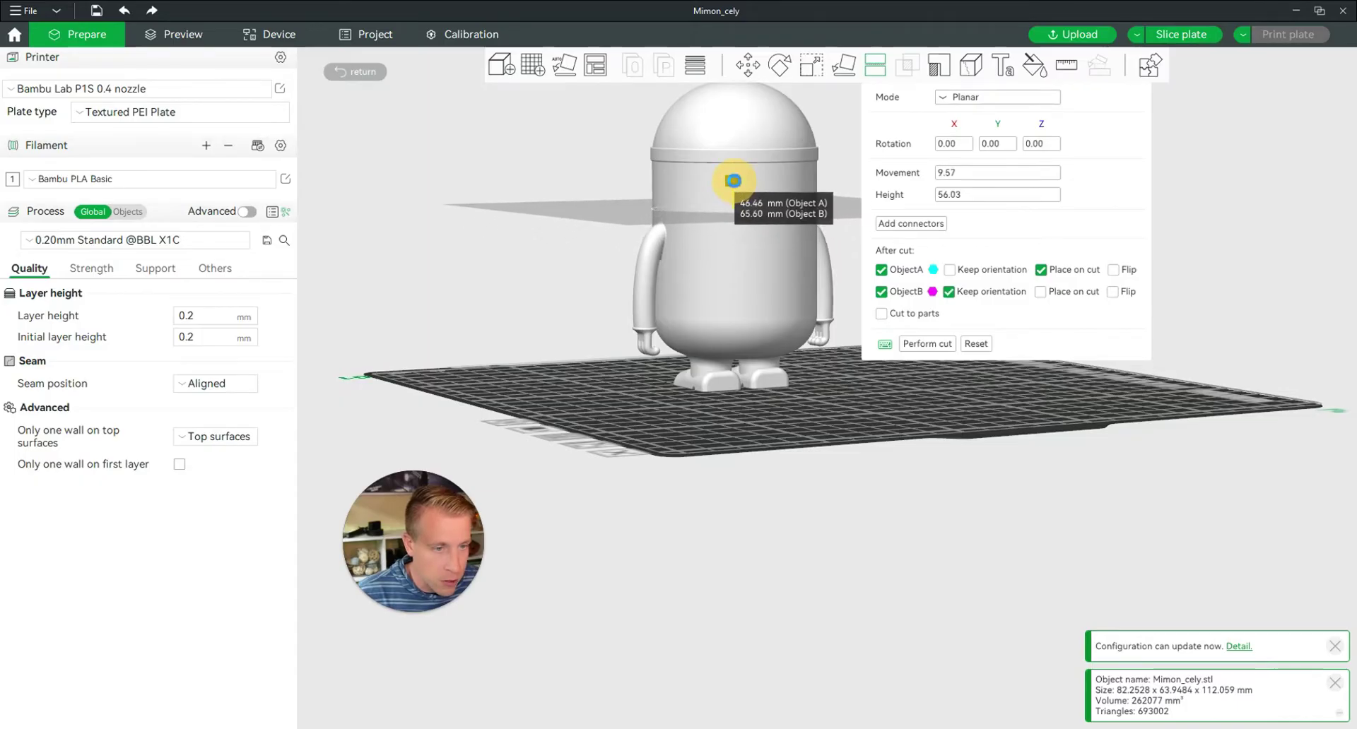
{"action": "left_click_drag", "start_coordinate": [548, 385], "coordinate": [601, 387]}
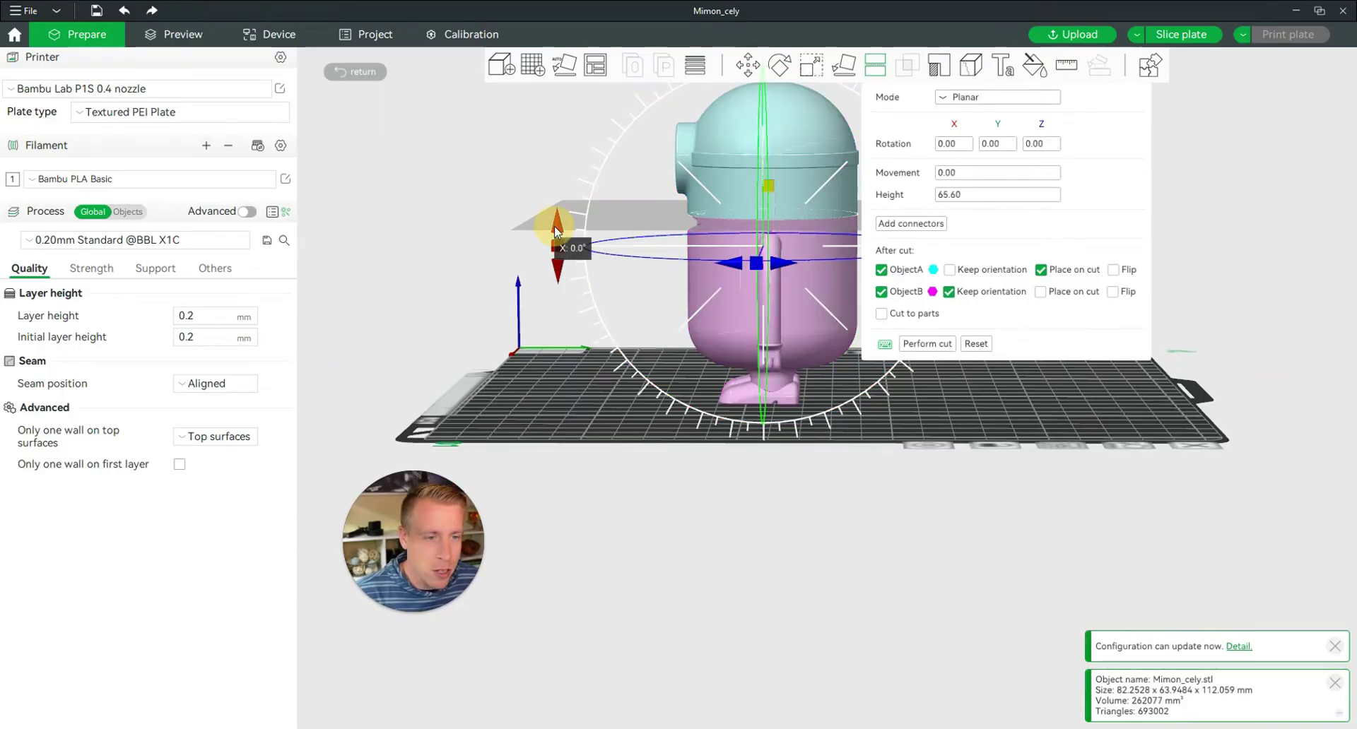
{"action": "mouse_move", "coordinate": [554, 225]}
{"action": "left_mouse_down"}
{"action": "mouse_move", "coordinate": [557, 192]}
{"action": "mouse_move", "coordinate": [557, 263]}
{"action": "mouse_move", "coordinate": [557, 228]}
{"action": "left_mouse_up"}
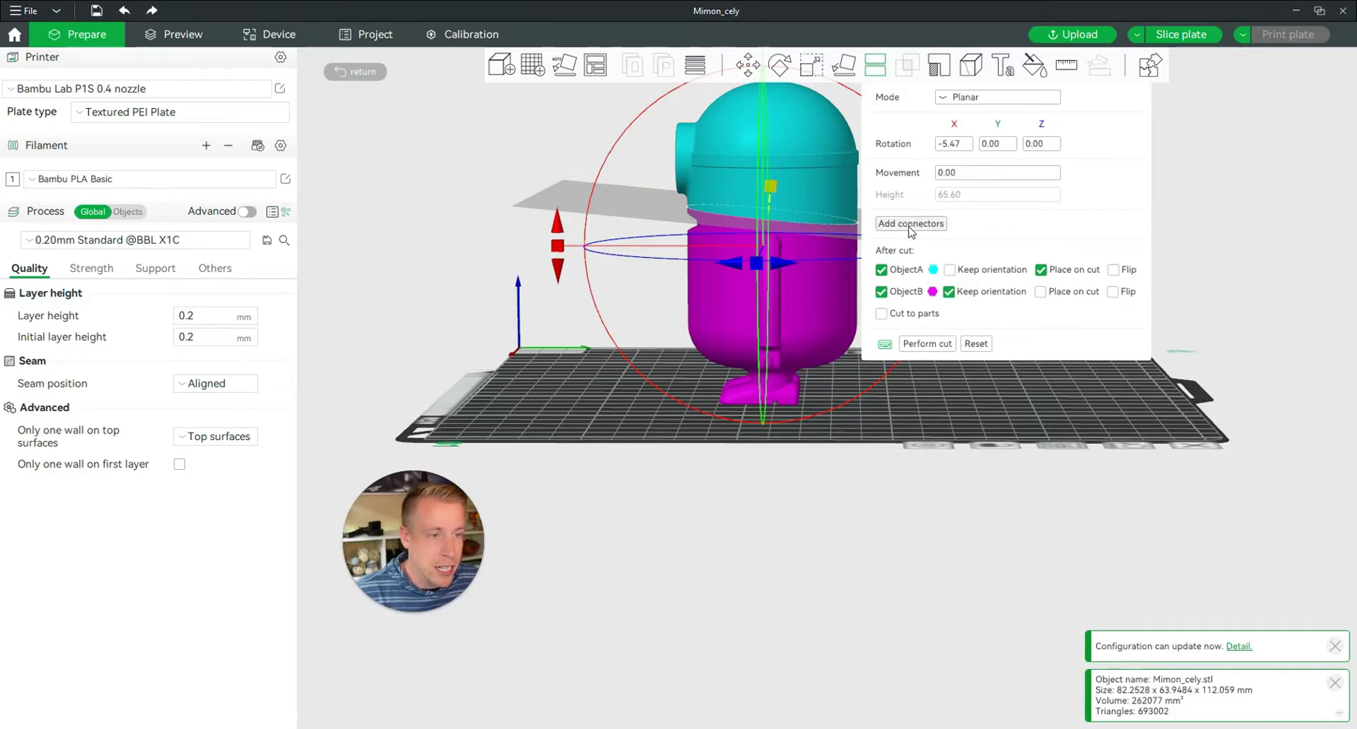
{"action": "mouse_move", "coordinate": [1004, 418]}
{"action": "left_mouse_down"}
{"action": "mouse_move", "coordinate": [864, 427]}
{"action": "mouse_move", "coordinate": [995, 417]}
{"action": "left_mouse_up"}
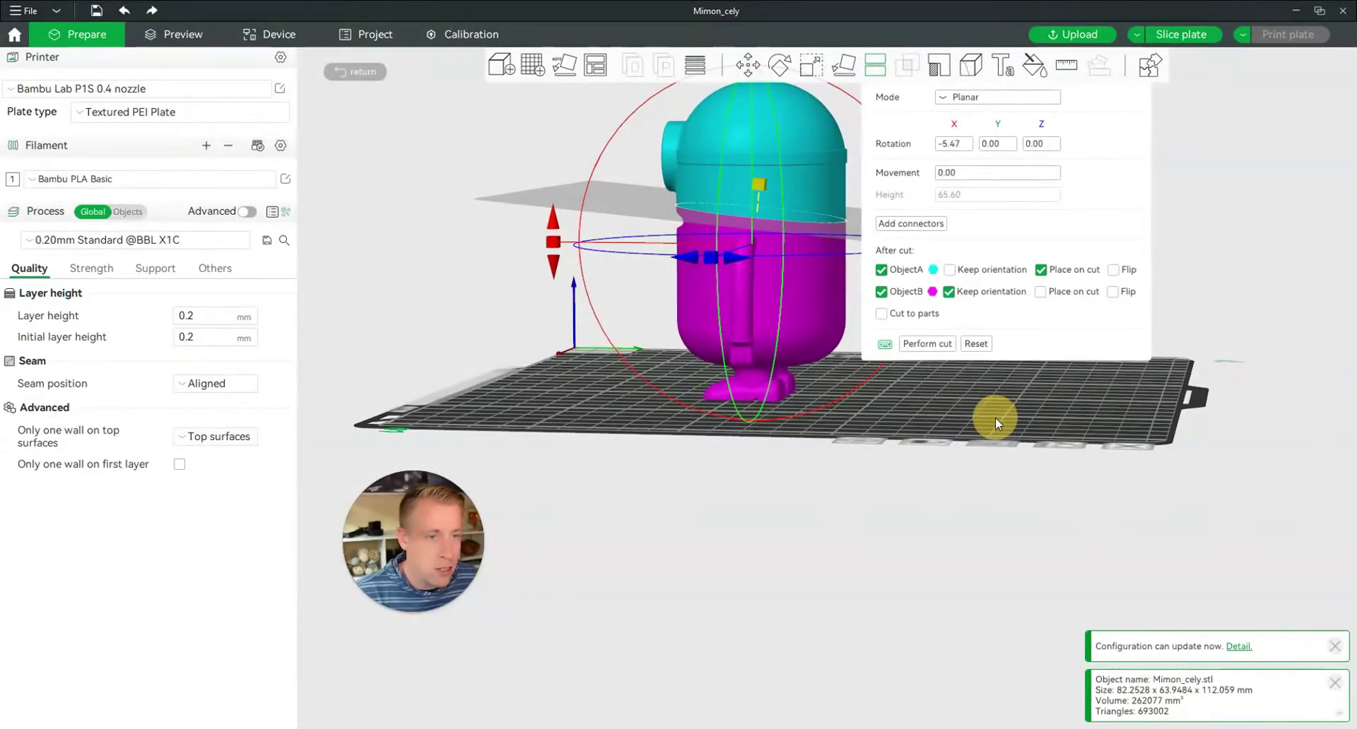
Place a Square plug connector, 25.73 mm in size, on the body's cut face
{"action": "left_click", "coordinate": [918, 223]}
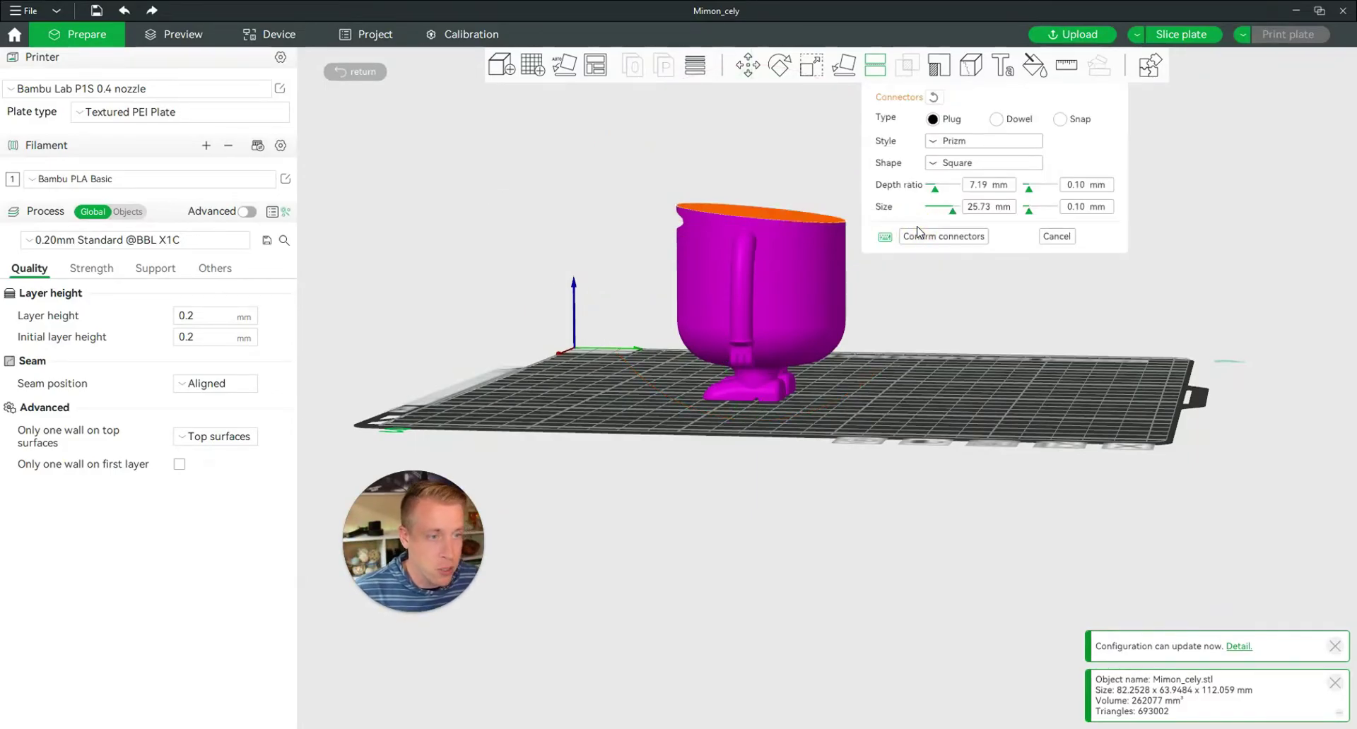
{"action": "left_click_drag", "start_coordinate": [903, 297], "coordinate": [947, 282]}
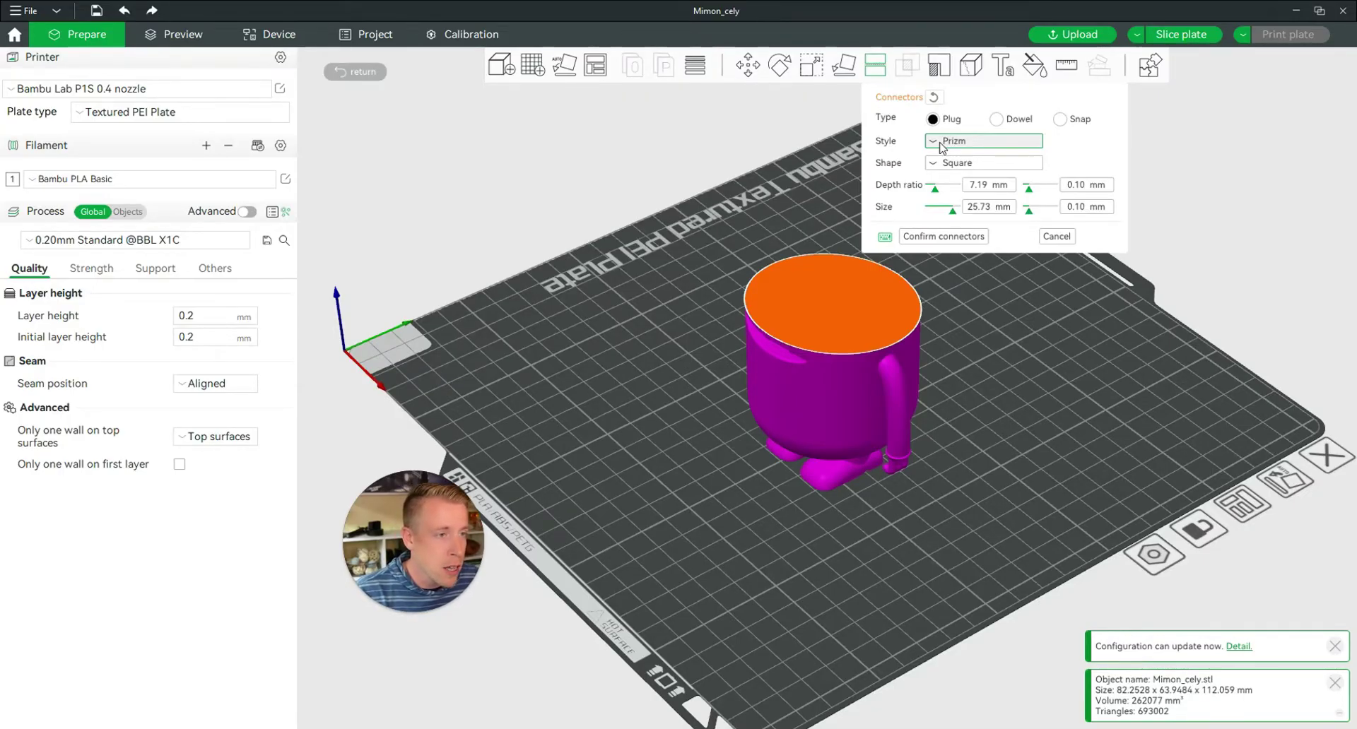
{"action": "left_click", "coordinate": [951, 164]}
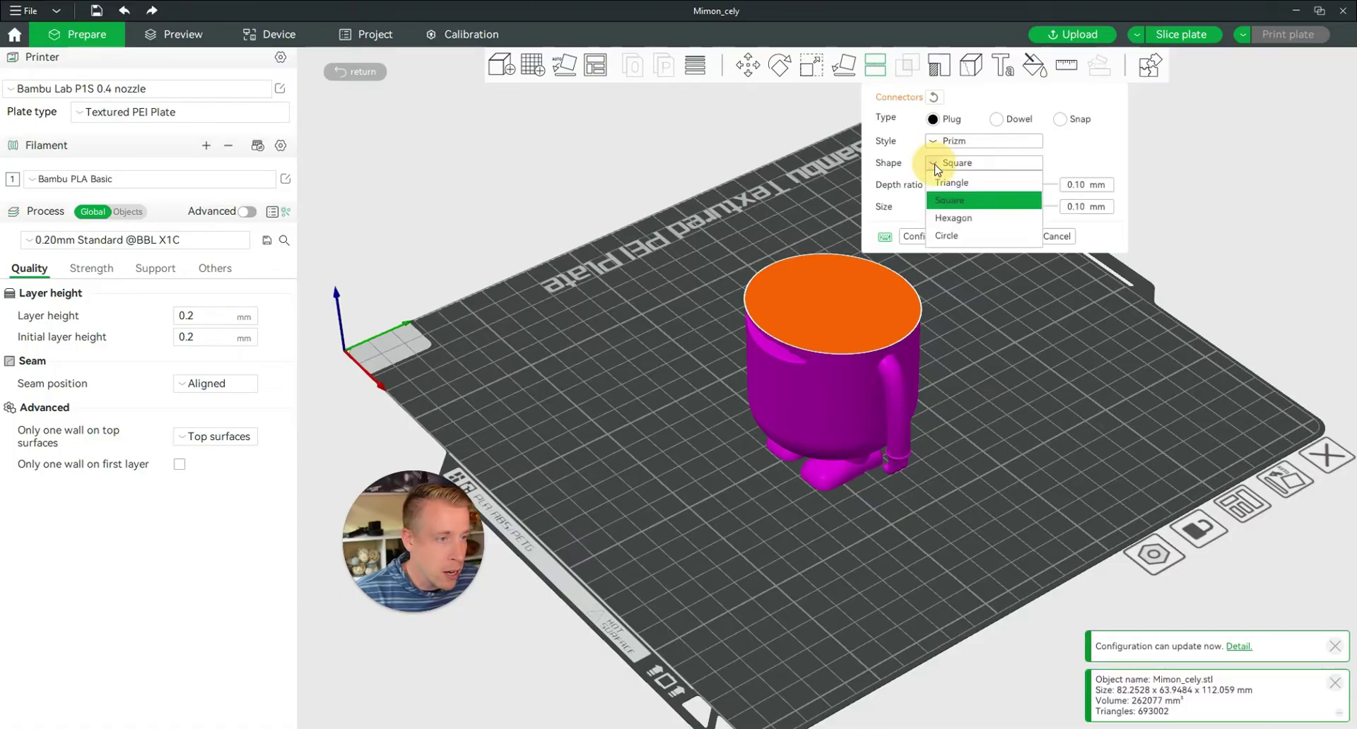
{"action": "left_click", "coordinate": [951, 200]}
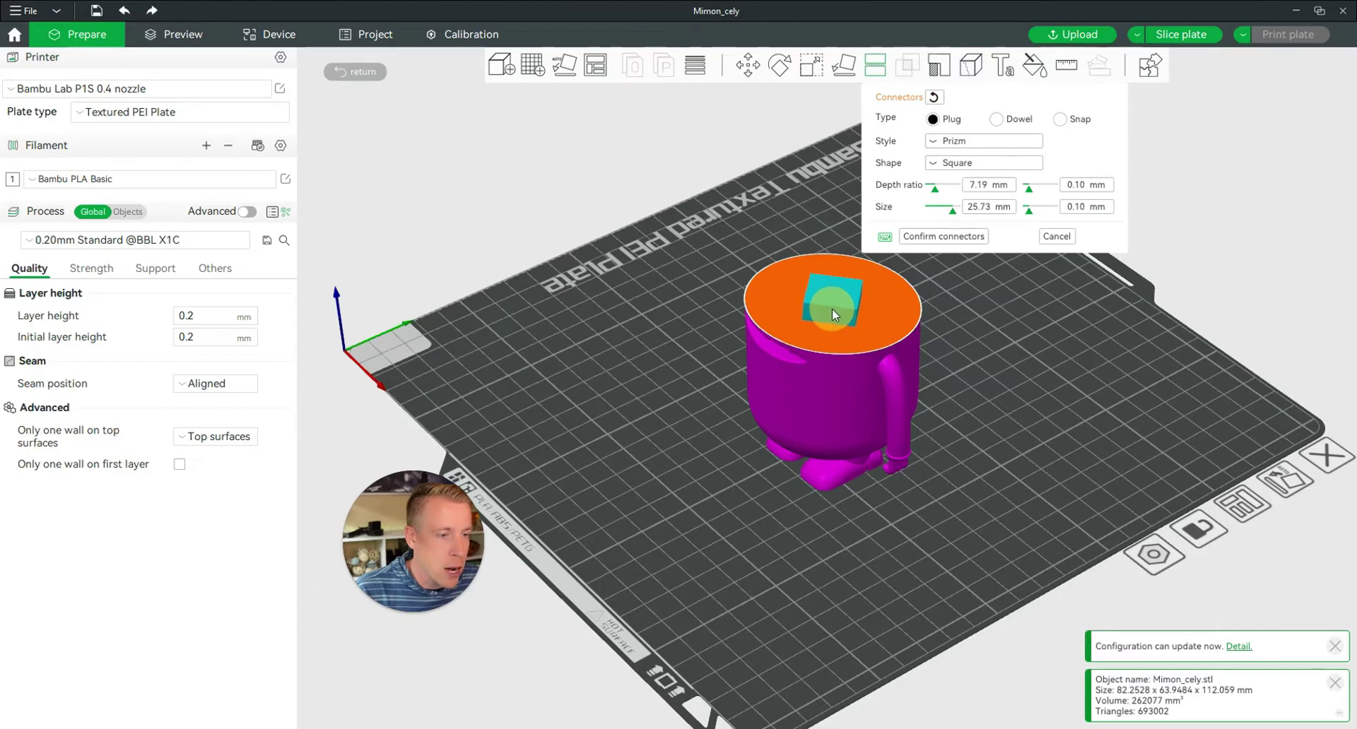
Shrink the plug connector to 24.25 mm and change its shape to Hexagon
{"action": "left_click_drag", "start_coordinate": [953, 211], "coordinate": [948, 218]}
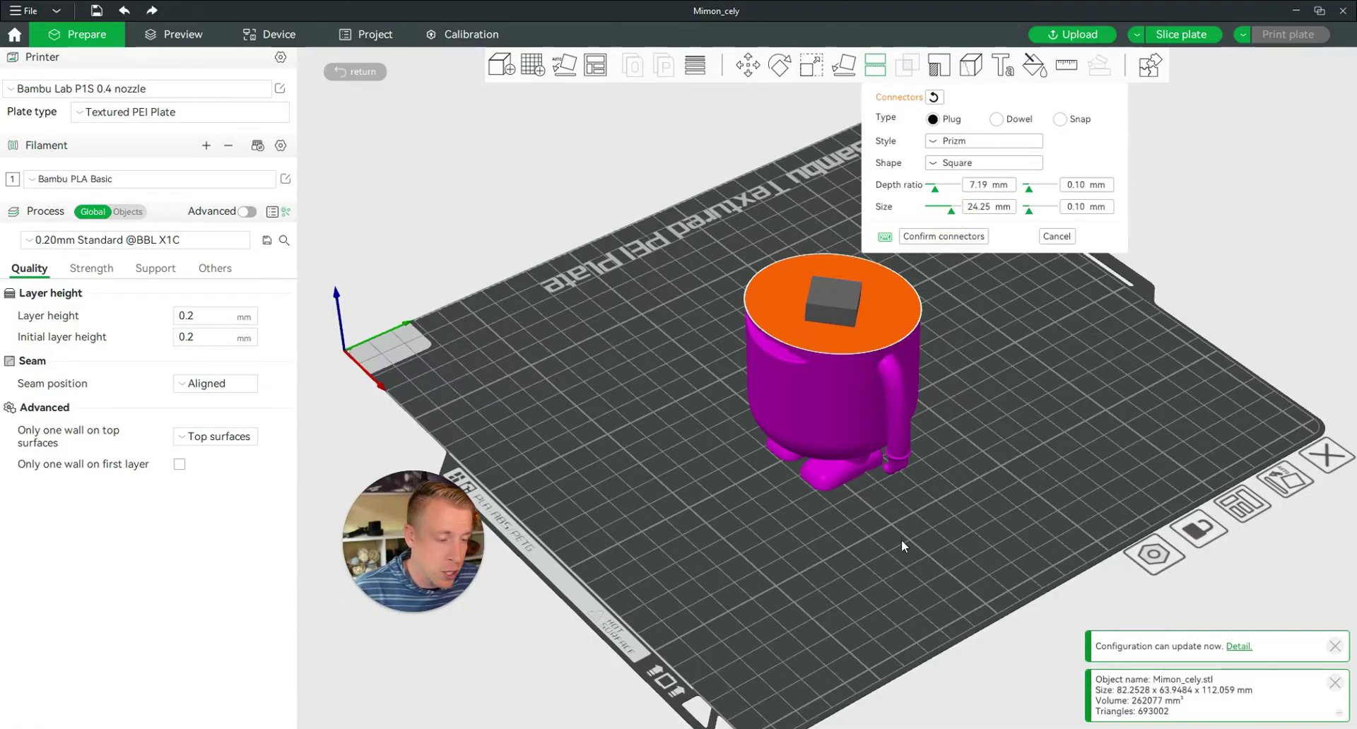
{"action": "left_click_drag", "start_coordinate": [901, 539], "coordinate": [940, 571]}
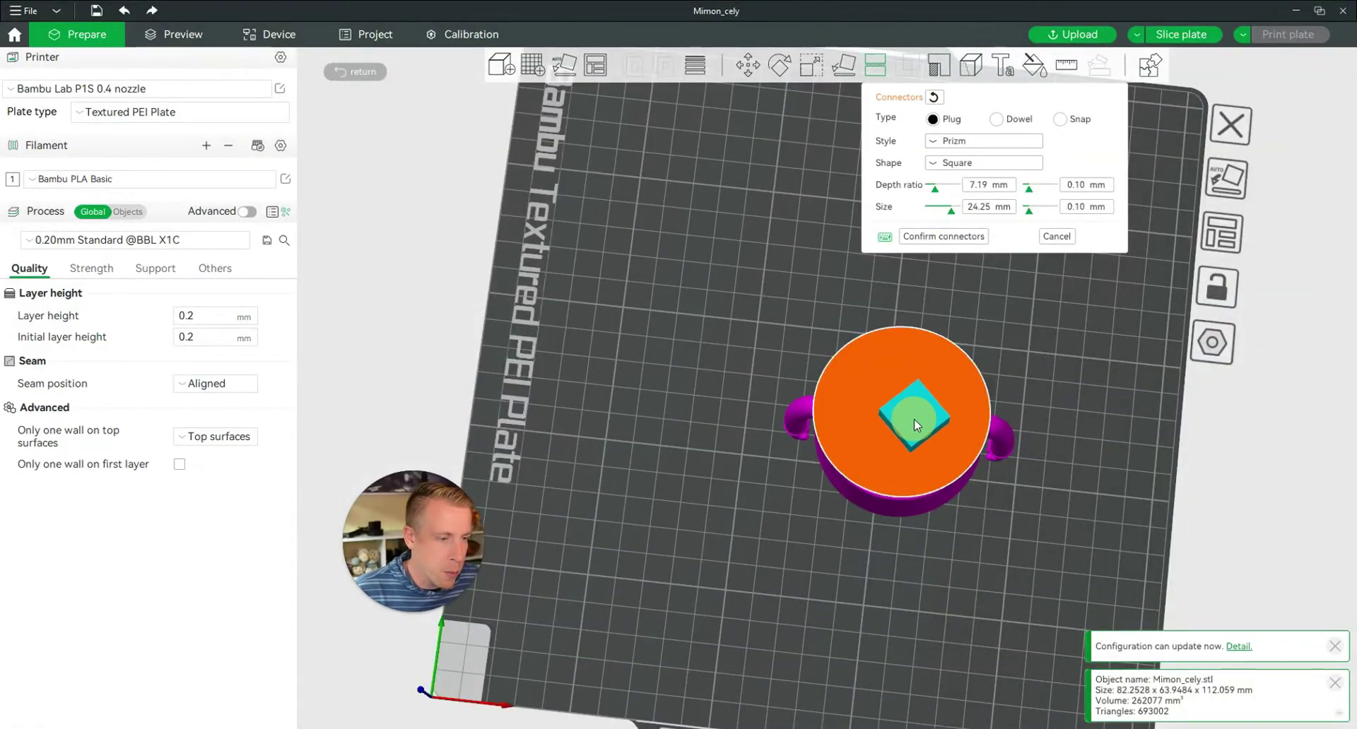
{"action": "left_click", "coordinate": [958, 164]}
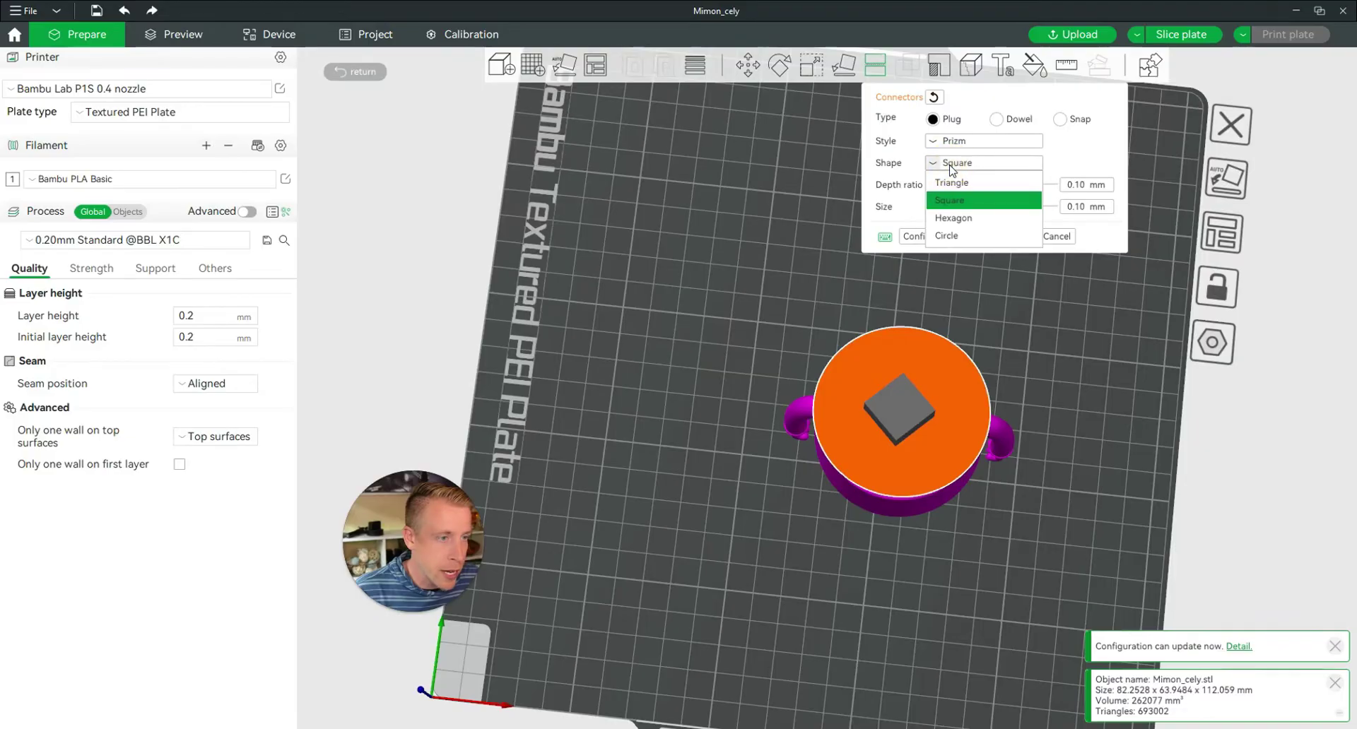
{"action": "left_click", "coordinate": [965, 220]}
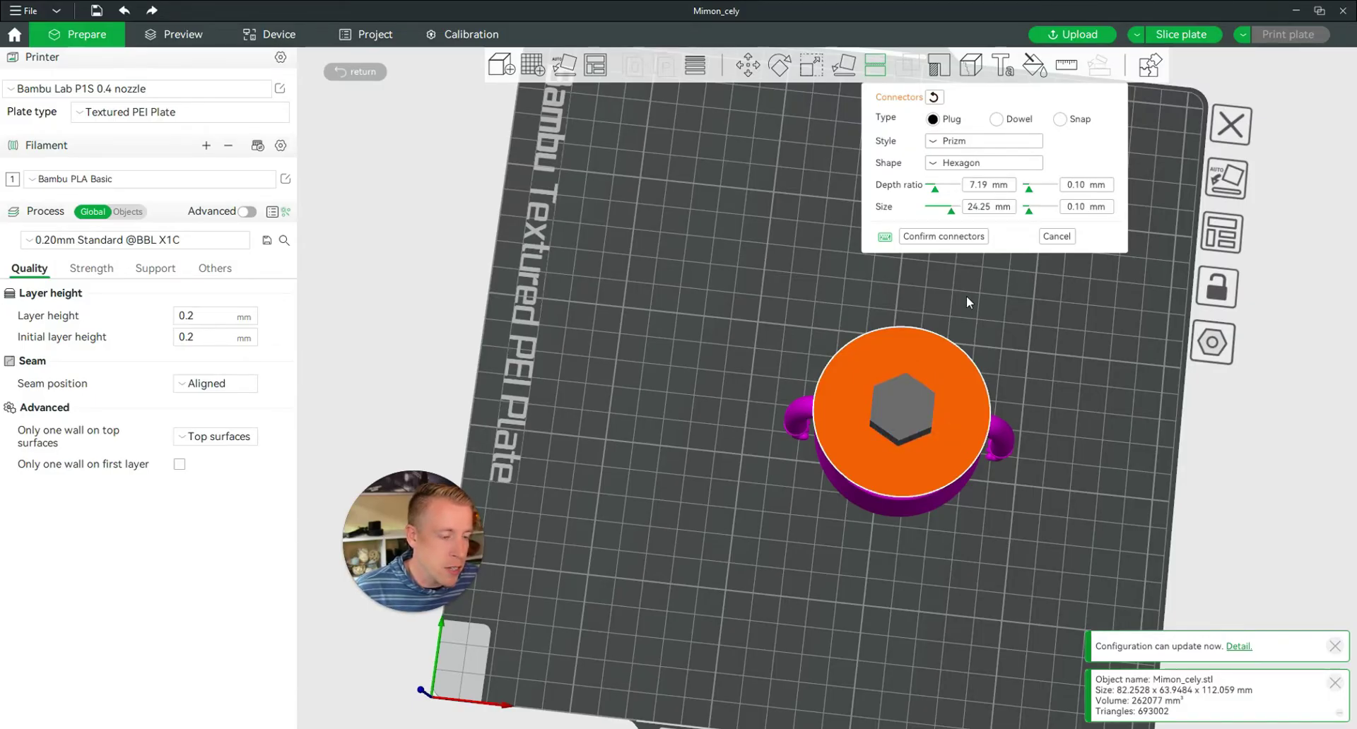
{"action": "mouse_move", "coordinate": [1058, 502]}
{"action": "left_mouse_down"}
{"action": "mouse_move", "coordinate": [1061, 461]}
{"action": "mouse_move", "coordinate": [1057, 483]}
{"action": "left_mouse_up"}
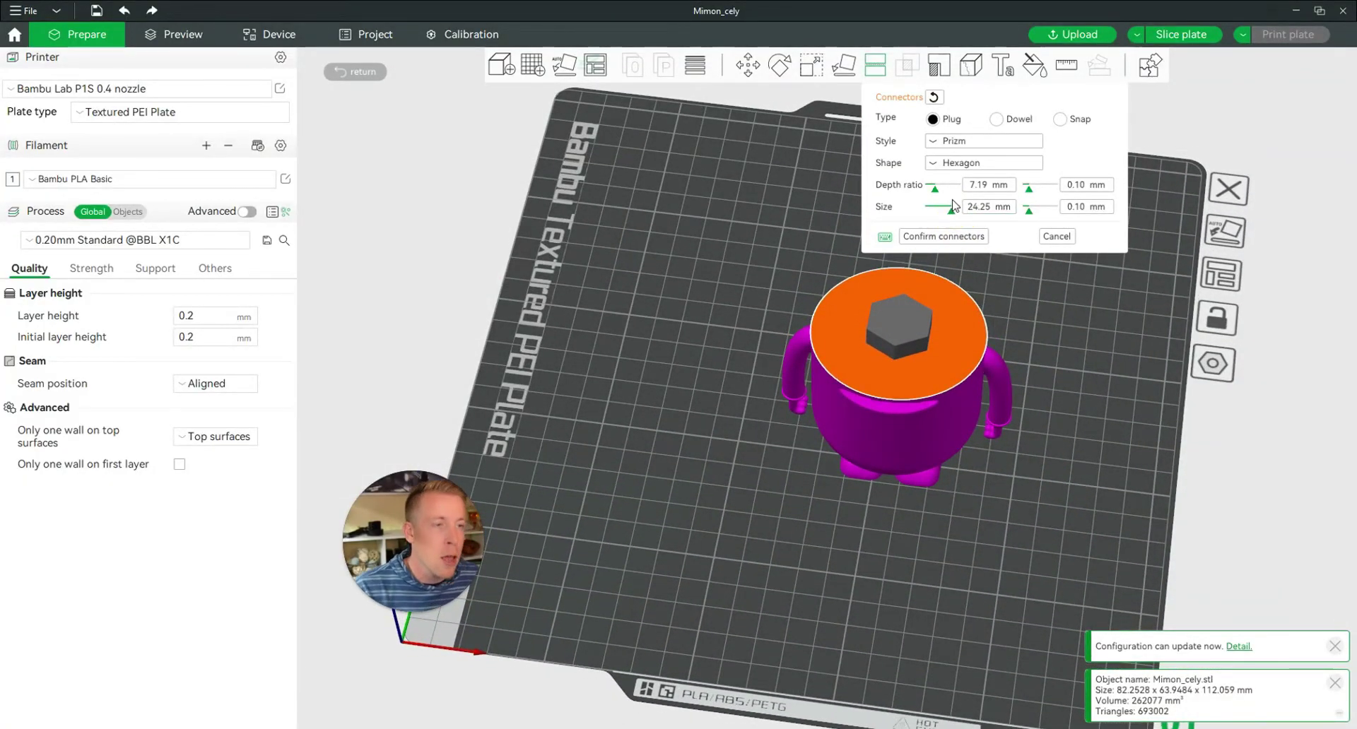
Confirm the hexagon connector and perform the cut, separating the head from the body
{"action": "left_click", "coordinate": [925, 237]}
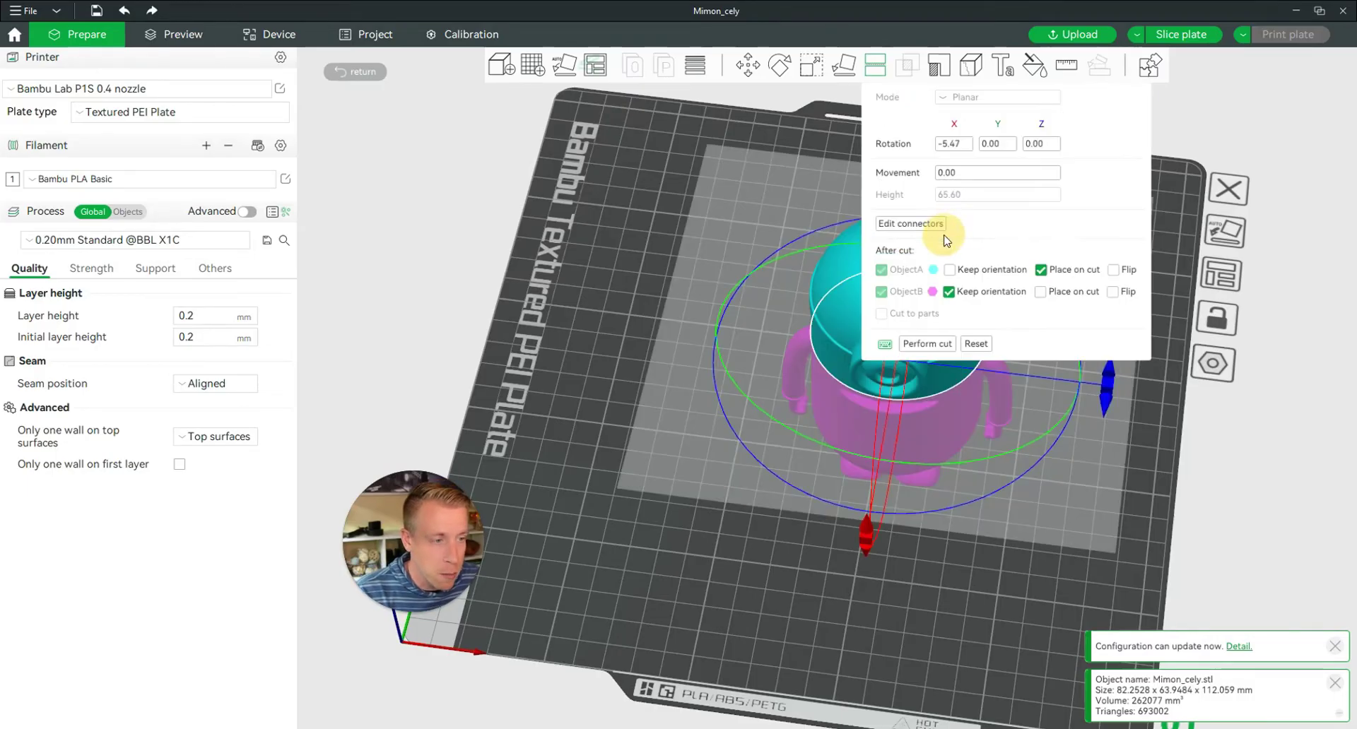
{"action": "left_click_drag", "start_coordinate": [995, 458], "coordinate": [910, 495]}
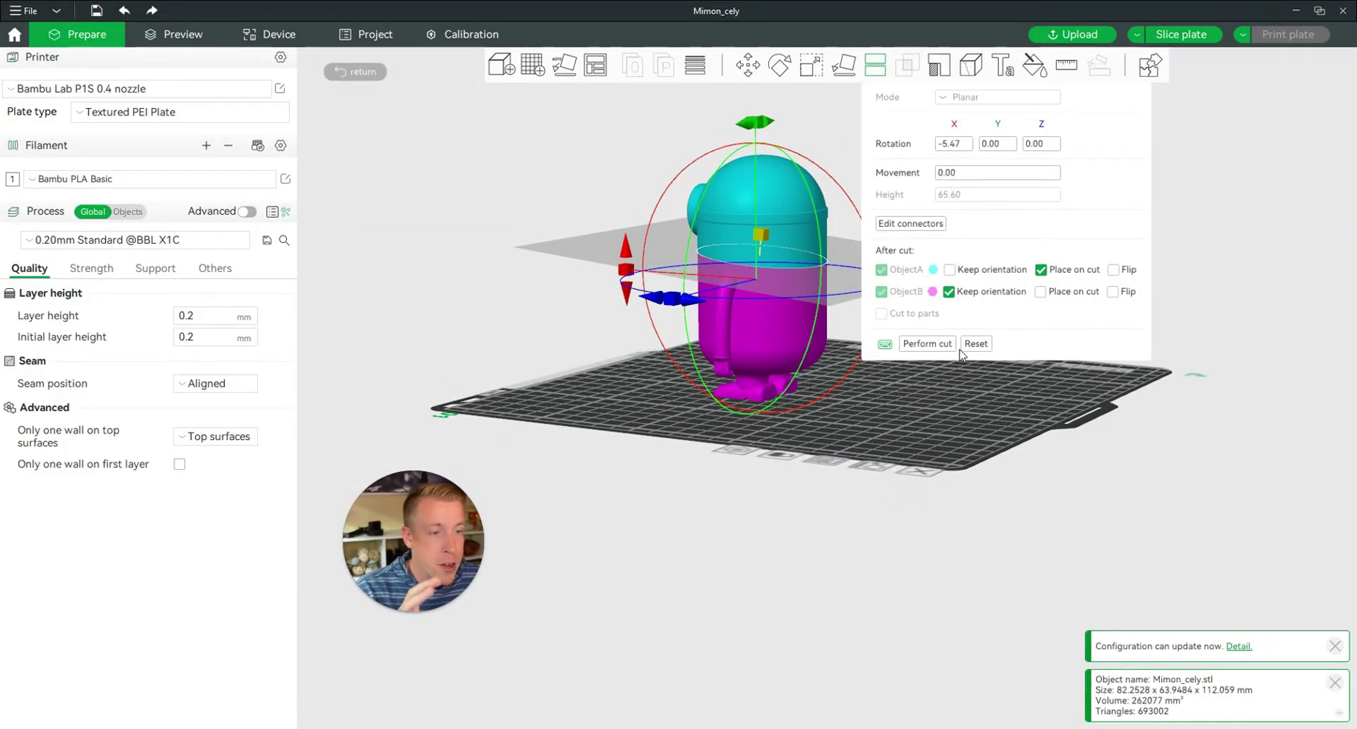
{"action": "left_click", "coordinate": [928, 344]}
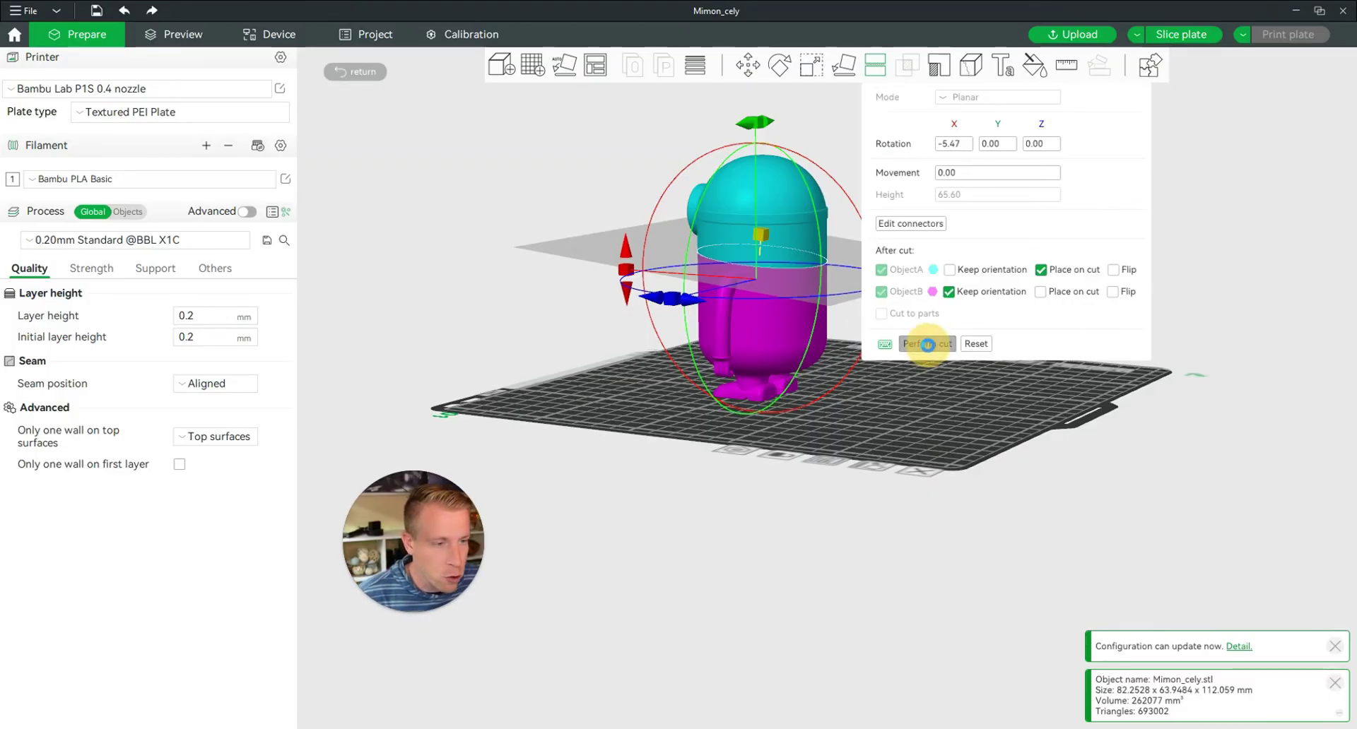
{"action": "left_click", "coordinate": [919, 439]}
{"action": "left_click_drag", "start_coordinate": [919, 438], "coordinate": [1016, 507]}
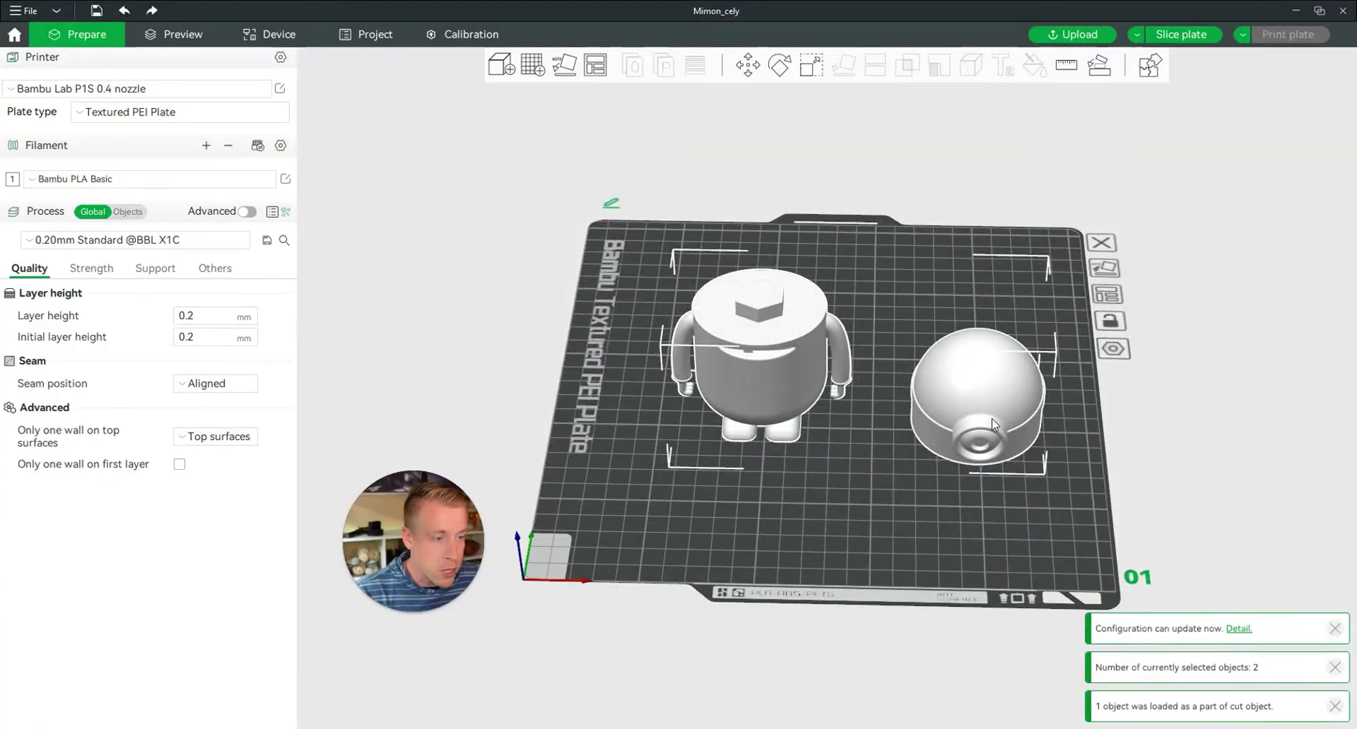
Move the body and head together toward the plate centre, then orbit to review them
{"action": "left_click_drag", "start_coordinate": [981, 424], "coordinate": [930, 374]}
{"action": "left_click", "coordinate": [883, 499]}
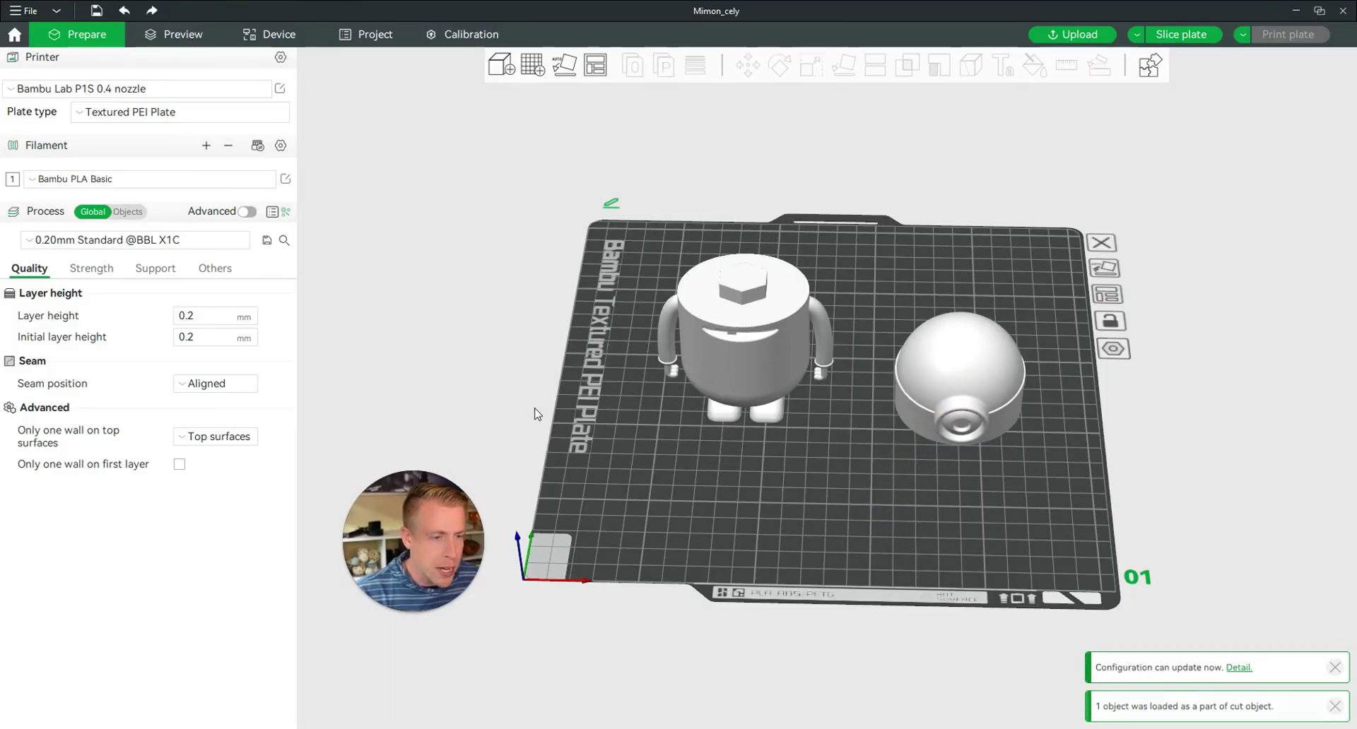
{"action": "left_click", "coordinate": [415, 616]}
{"action": "left_click_drag", "start_coordinate": [451, 434], "coordinate": [436, 287]}
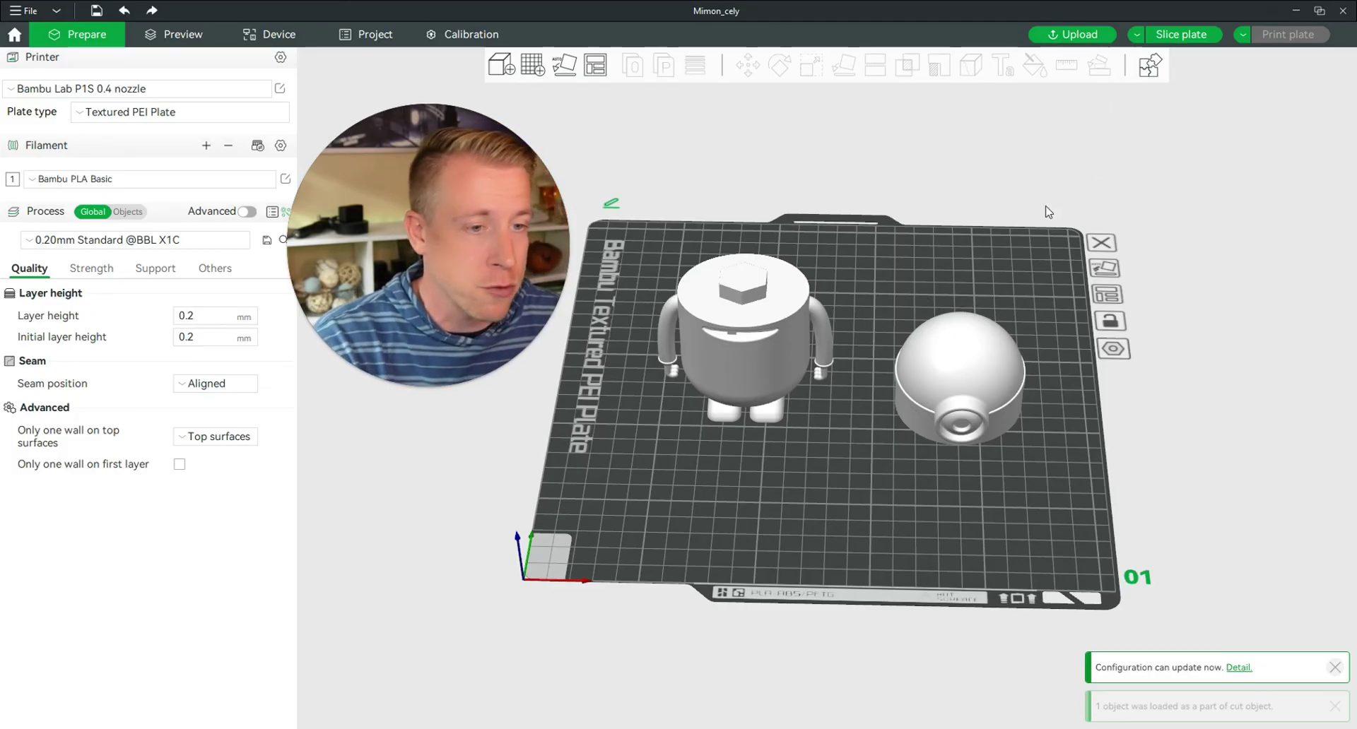
{"action": "mouse_move", "coordinate": [1048, 533]}
{"action": "left_mouse_down"}
{"action": "mouse_move", "coordinate": [1039, 422]}
{"action": "mouse_move", "coordinate": [1034, 522]}
{"action": "mouse_move", "coordinate": [989, 555]}
{"action": "mouse_move", "coordinate": [961, 393]}
{"action": "mouse_move", "coordinate": [973, 507]}
{"action": "left_mouse_up"}
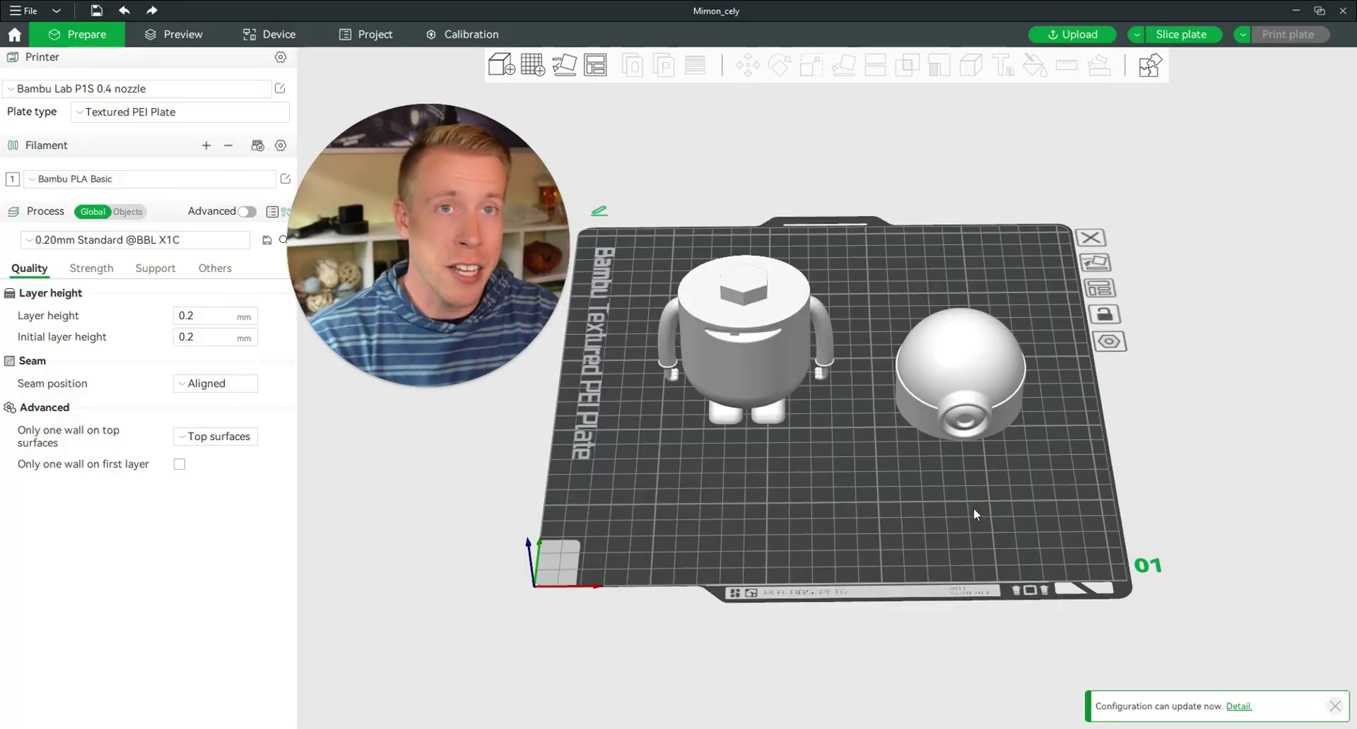